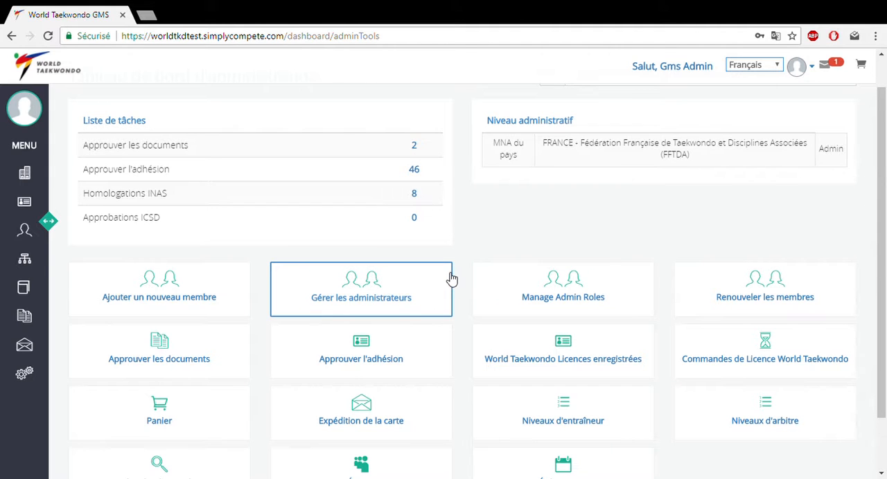
# - Open the batch membership renewal page from the administration dashboard
pyautogui.scroll(1, 529, 263)
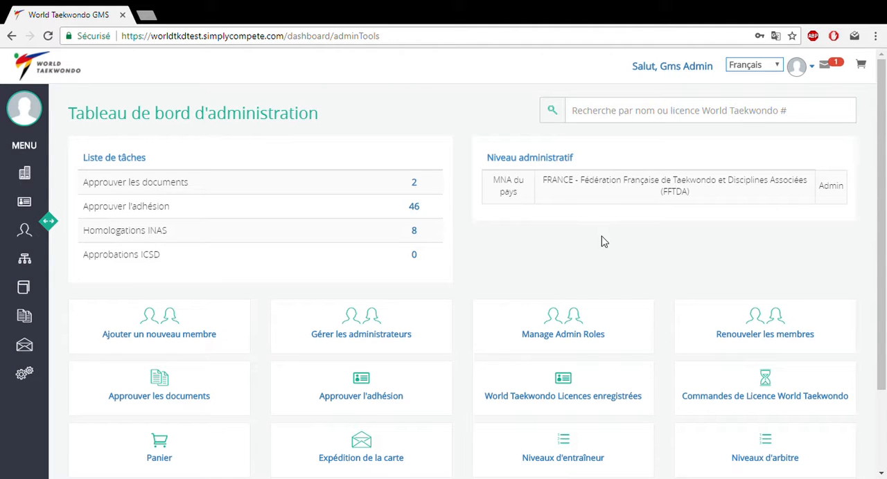
pyautogui.click(757, 339)
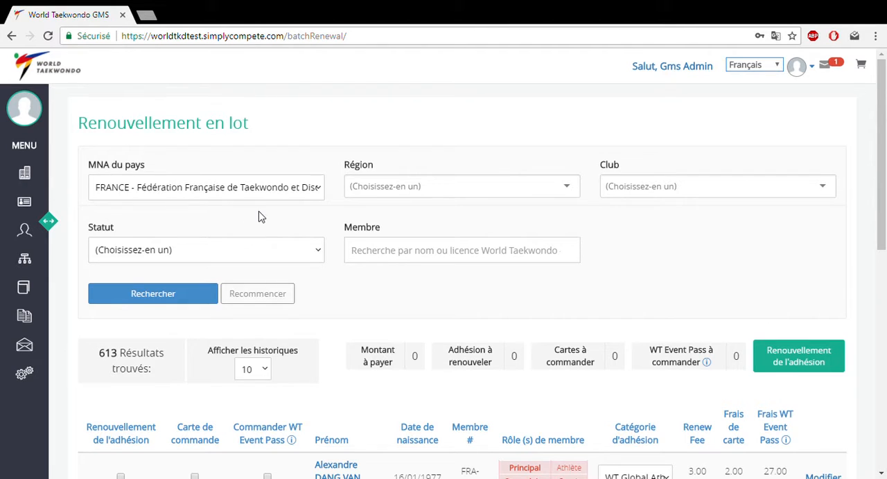
# - Mark the first listed member for membership renewal, the second for a card order and the third for a WT Event Pass
pyautogui.scroll(-1, 258, 217)
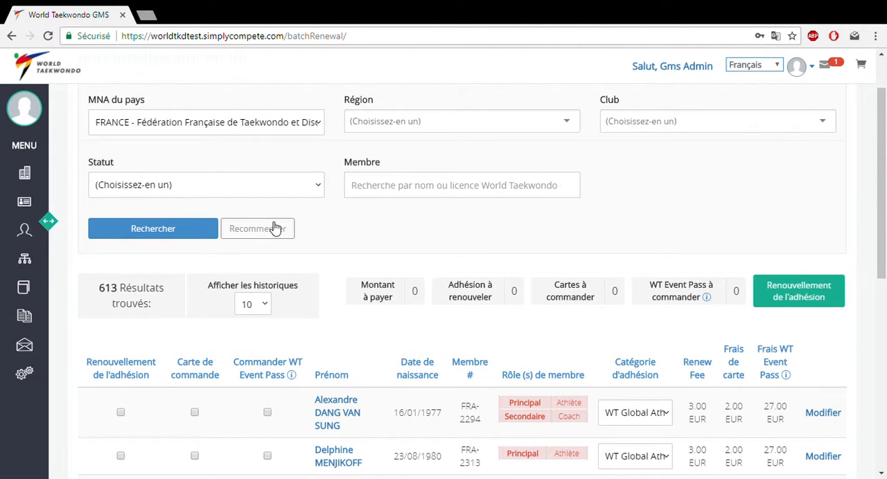
pyautogui.scroll(-1, 275, 228)
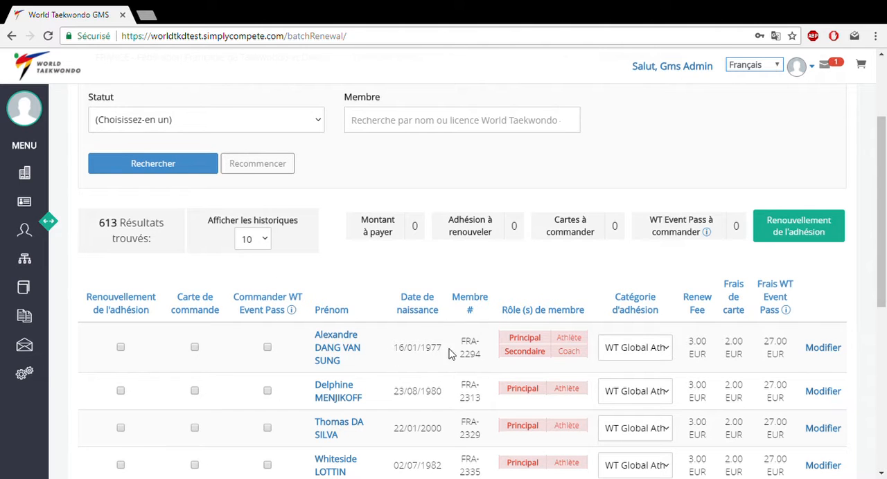
pyautogui.scroll(-1, 377, 320)
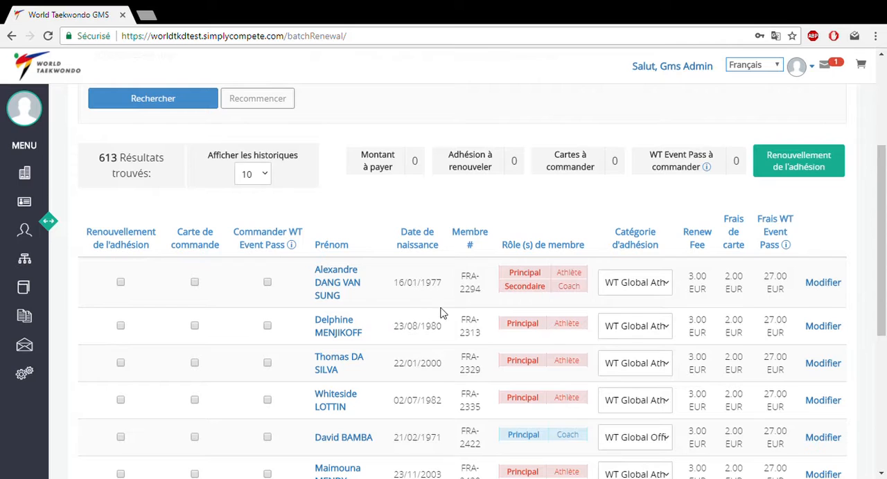
pyautogui.scroll(1, 381, 299)
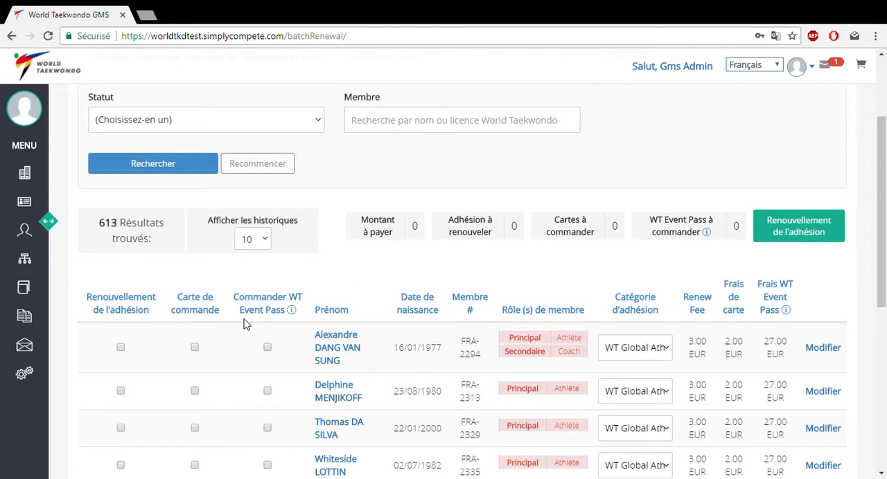
pyautogui.click(121, 349)
pyautogui.click(195, 392)
pyautogui.click(267, 428)
# - Edit the fourth member's organisations: set the region to Ligue Alsace and the club to Aigle Hapkido France, accepting the club verification
pyautogui.scroll(-2, 197, 414)
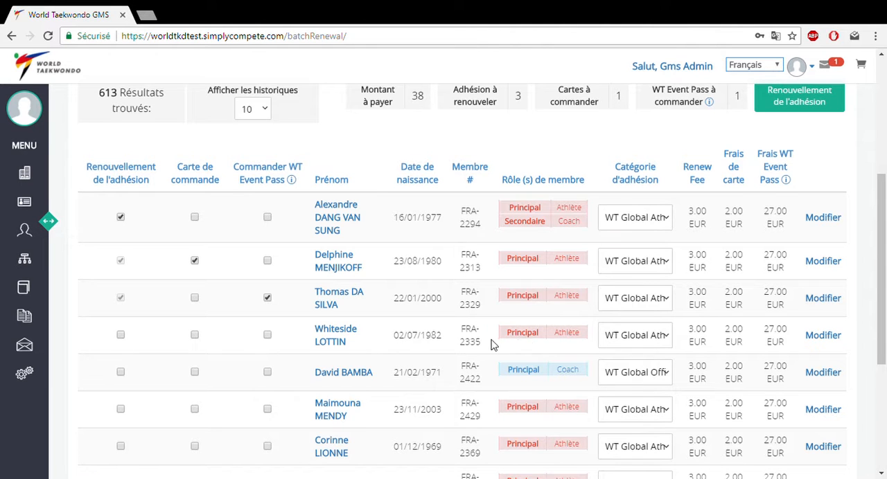
pyautogui.click(822, 337)
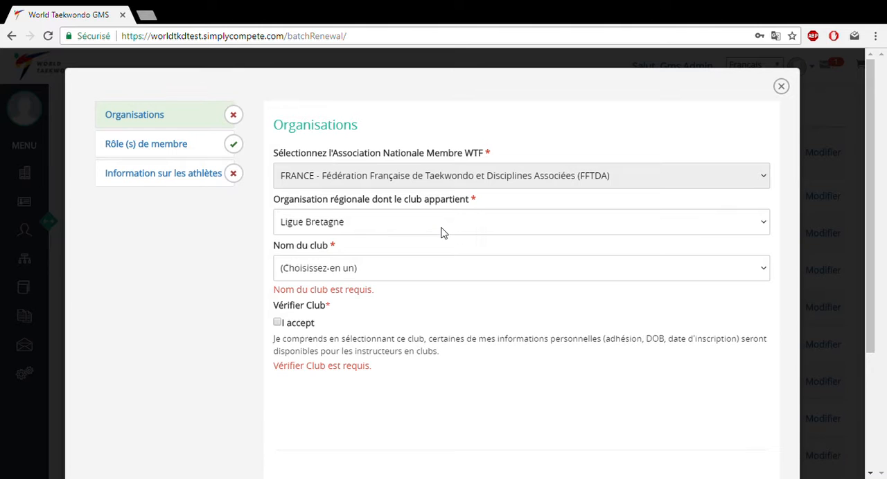
pyautogui.click(444, 233)
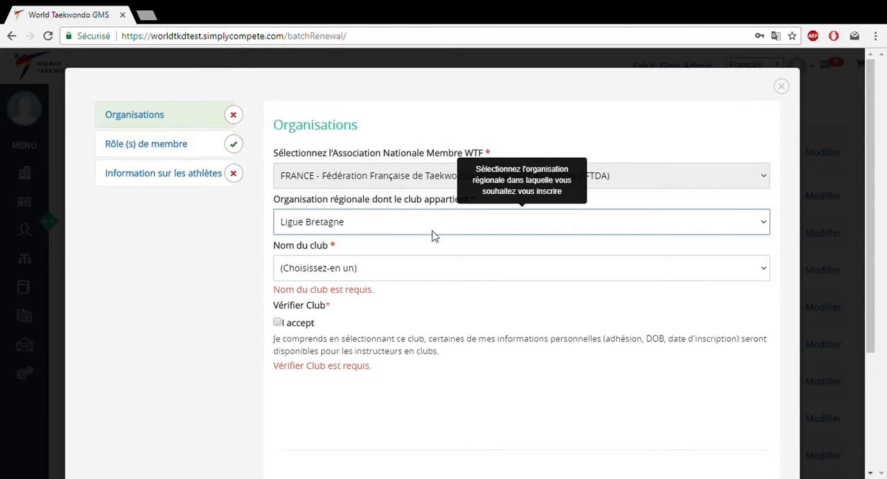
pyautogui.click(365, 275)
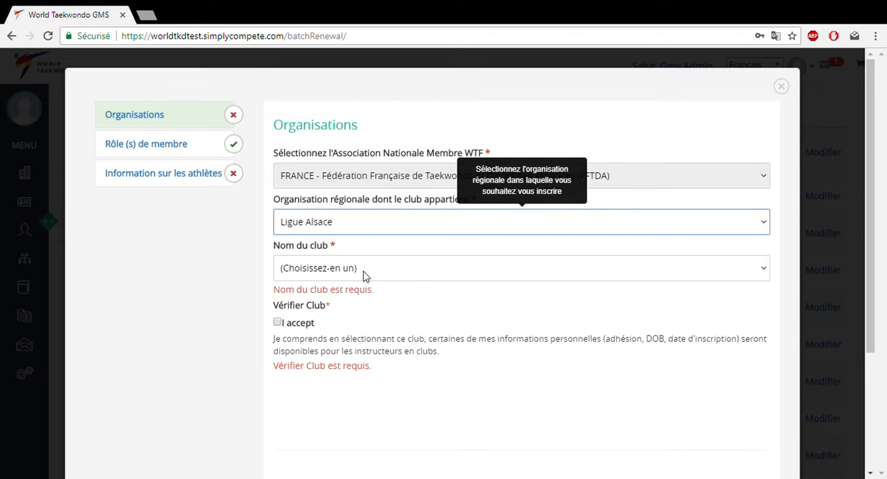
pyautogui.click(439, 279)
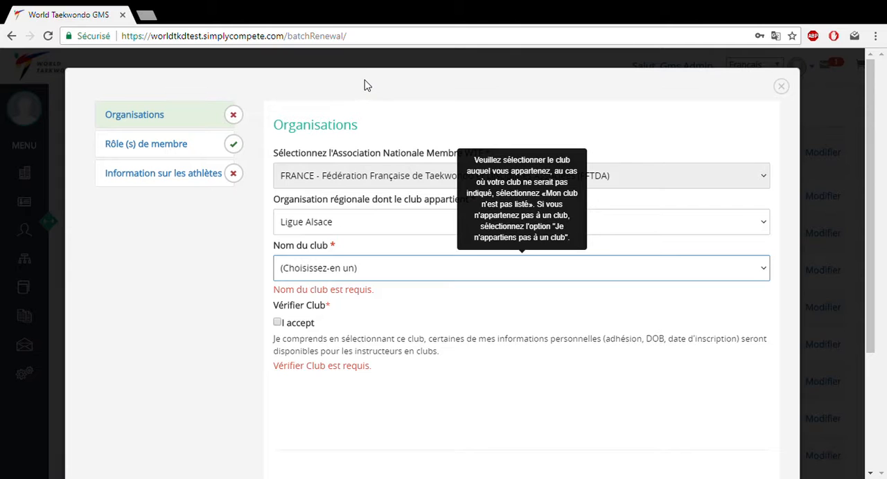
pyautogui.press('Down')
pyautogui.scroll(-2, 254, 267)
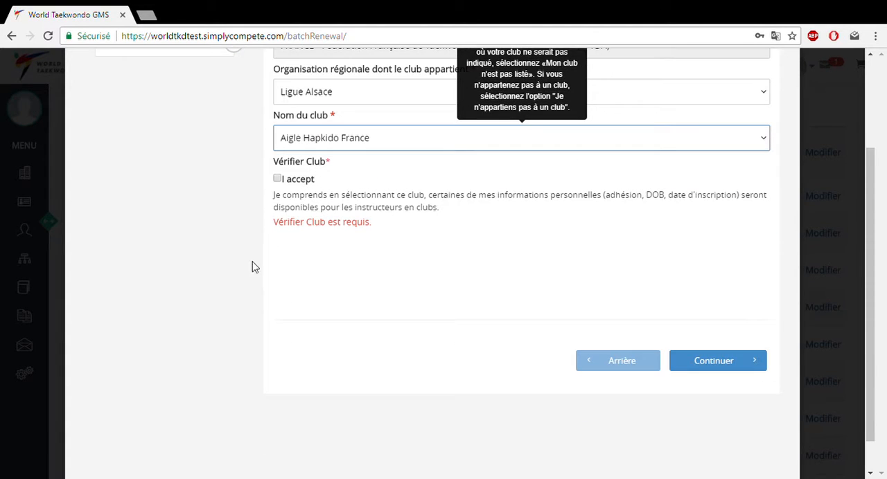
pyautogui.click(278, 180)
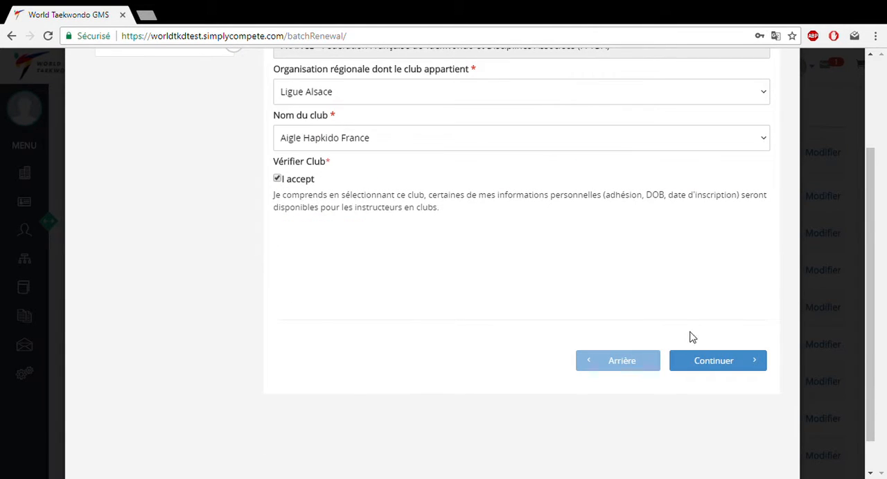
pyautogui.click(701, 361)
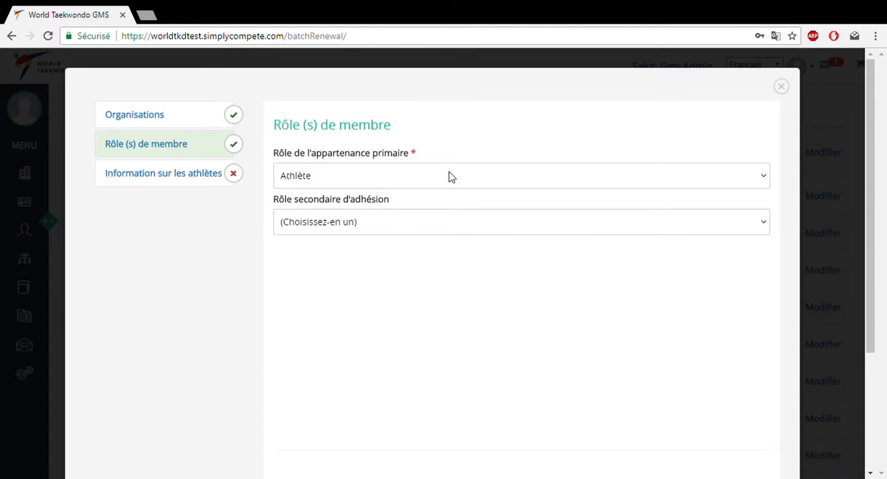
# - Set the fourth member's secondary membership role to Coach and continue to the athlete information
pyautogui.click(489, 233)
pyautogui.click(378, 269)
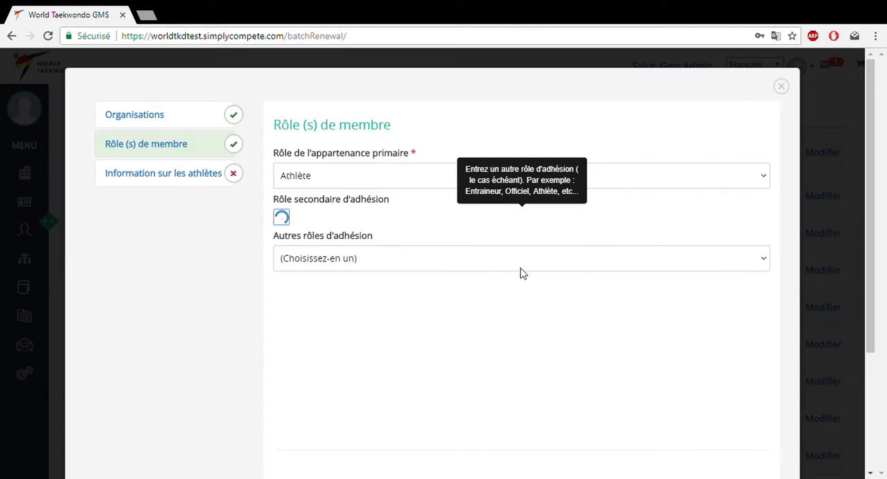
pyautogui.scroll(-2, 523, 308)
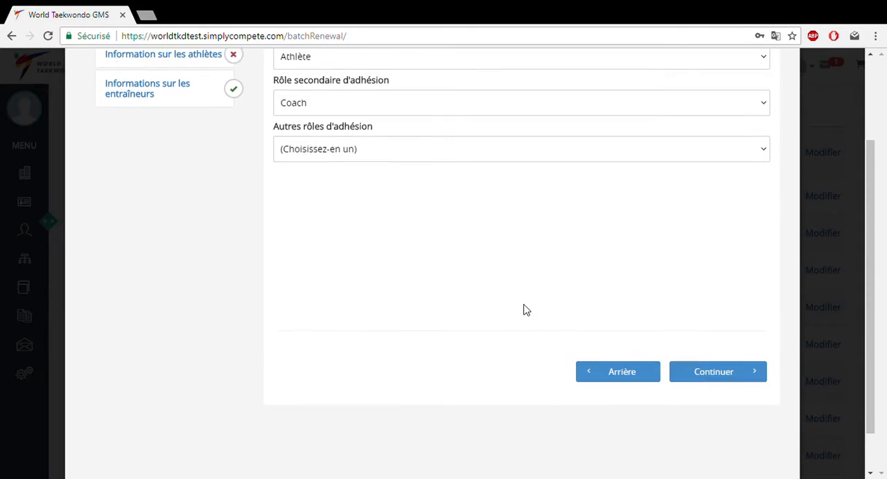
pyautogui.click(695, 371)
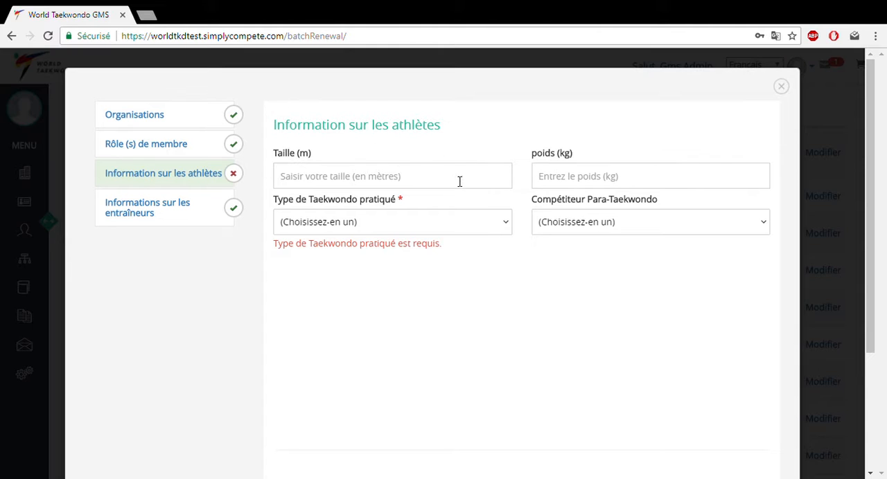
# - Set the type of Taekwondo practised to Kyorugi and finish the member's form, leaving the coach information blank
pyautogui.click(445, 223)
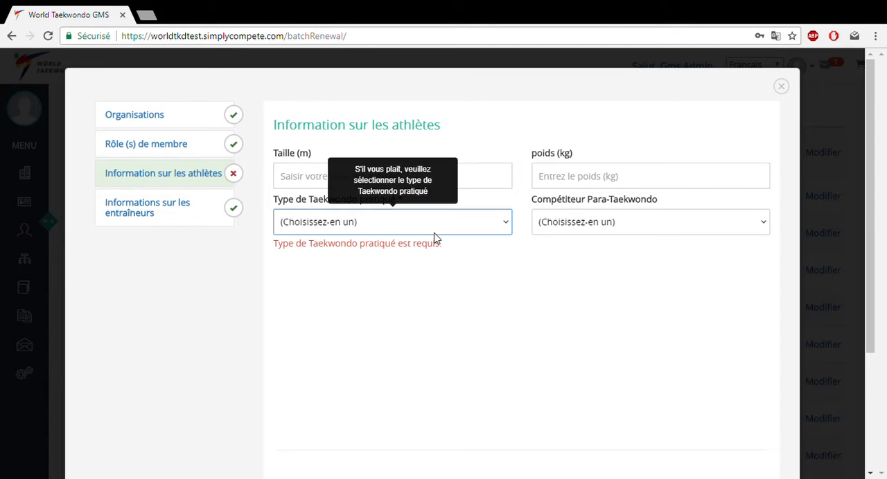
pyautogui.click(379, 277)
pyautogui.scroll(-2, 503, 274)
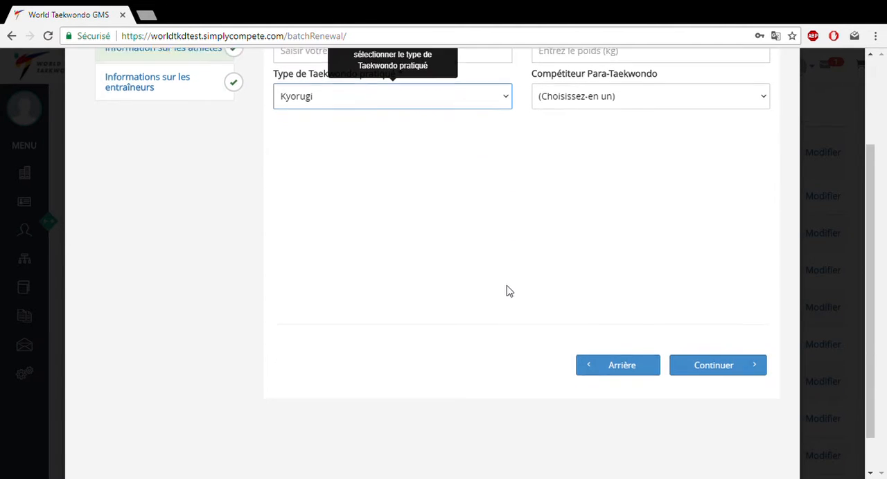
pyautogui.click(701, 365)
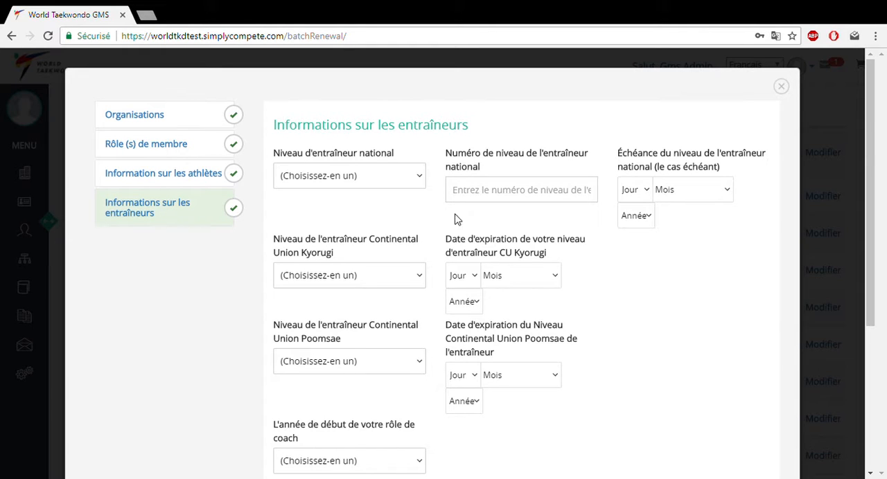
pyautogui.scroll(-2, 427, 221)
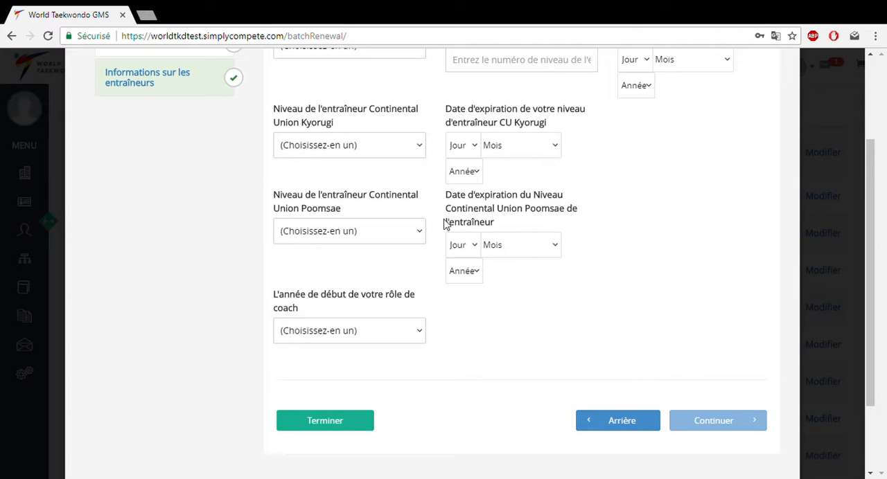
pyautogui.click(358, 422)
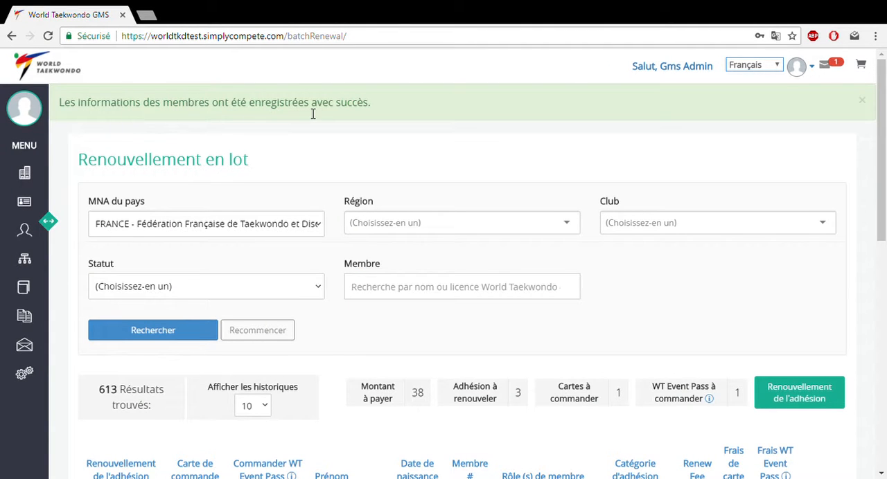
# - Order both a WT Event Pass and a card for the fourth member in the renewal list
pyautogui.scroll(-2, 368, 151)
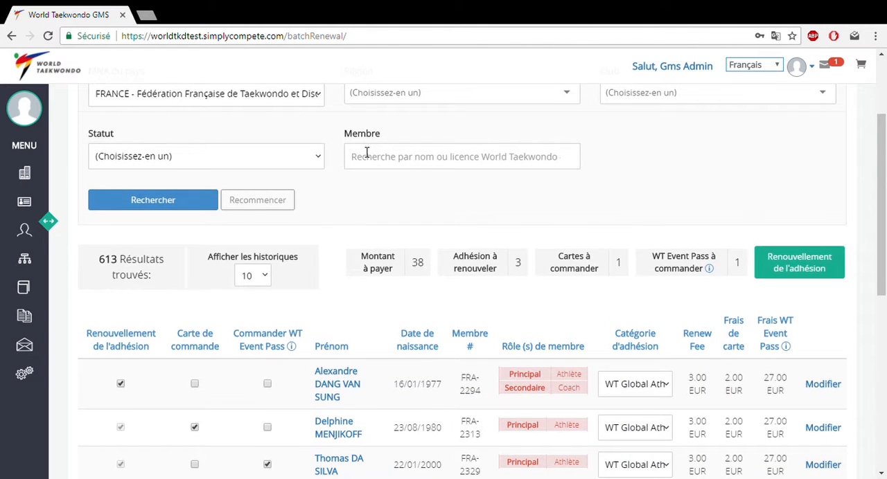
pyautogui.scroll(-2, 367, 152)
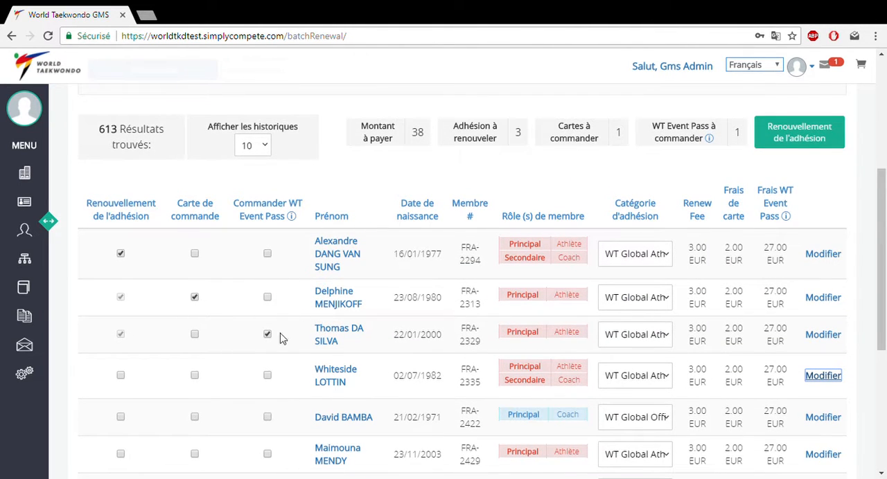
pyautogui.scroll(-1, 264, 378)
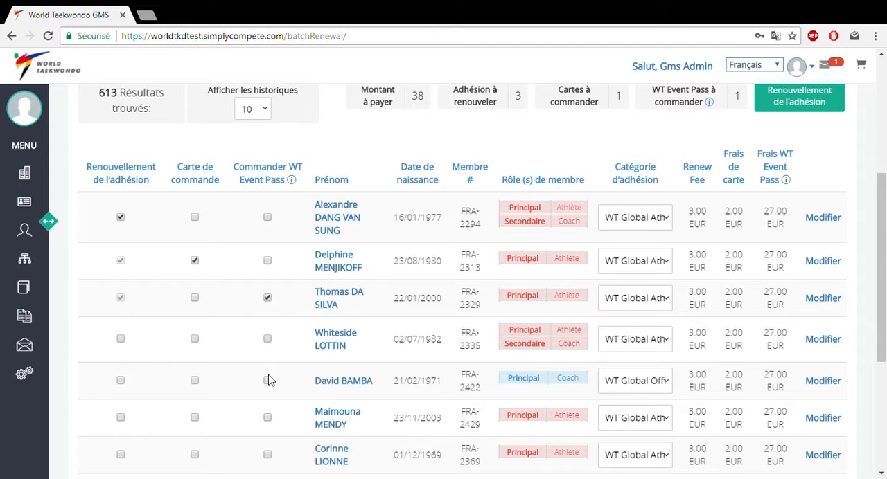
pyautogui.click(268, 339)
pyautogui.click(195, 339)
# - Check the renewal totals above the list and submit the membership renewal for the four selected members
pyautogui.scroll(1, 527, 273)
pyautogui.scroll(-3, 513, 249)
pyautogui.scroll(3, 511, 249)
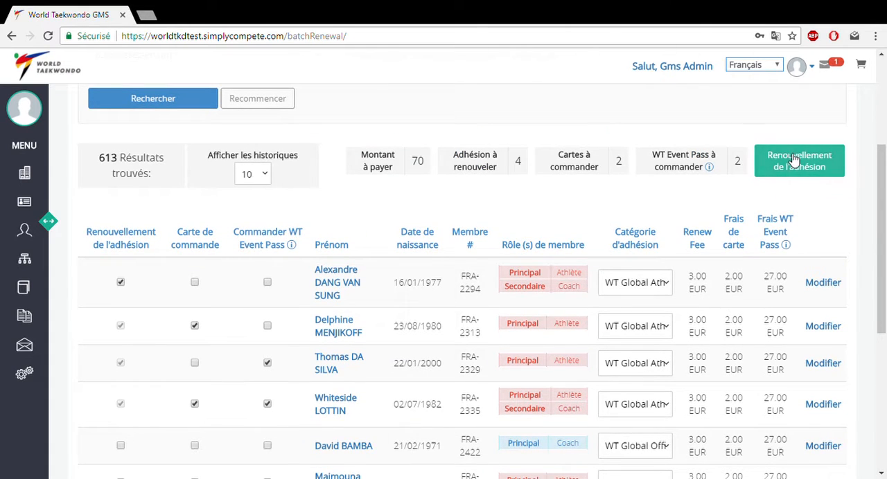
pyautogui.scroll(-1, 780, 163)
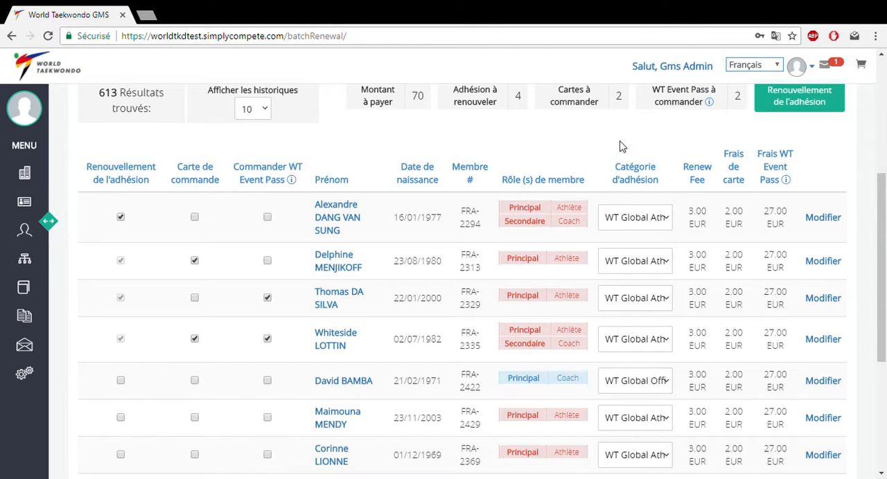
pyautogui.click(788, 109)
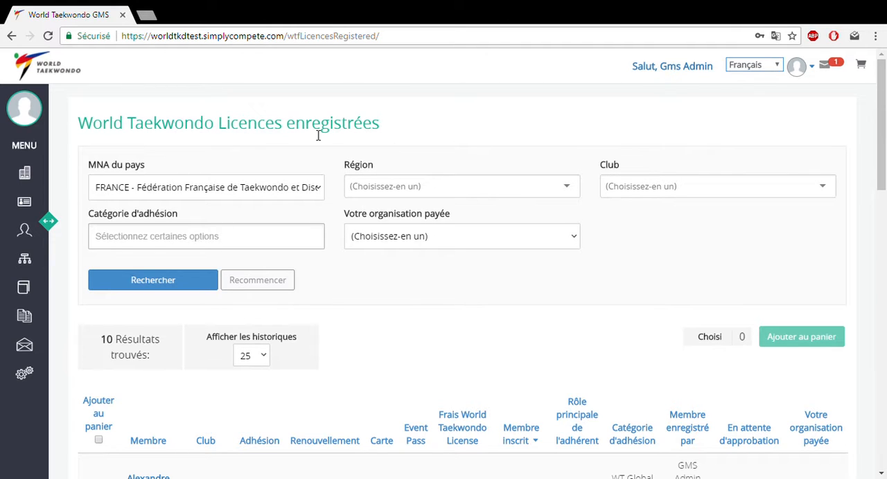
# - Select the four newly renewed members at the start of the registered licences list for the cart
pyautogui.scroll(-5, 311, 142)
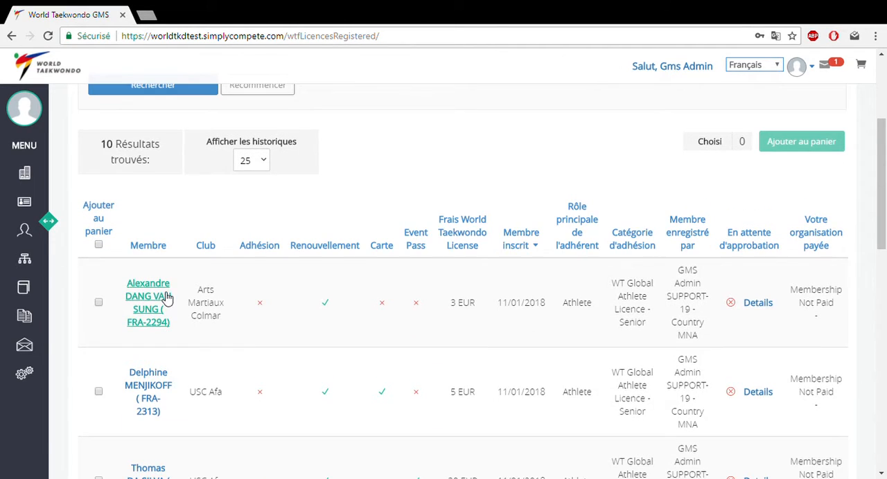
pyautogui.scroll(-1, 163, 298)
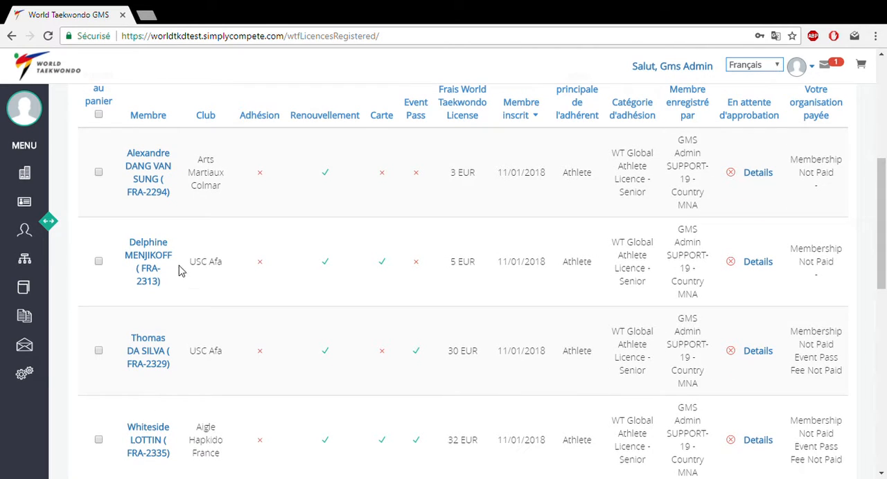
pyautogui.scroll(2, 206, 234)
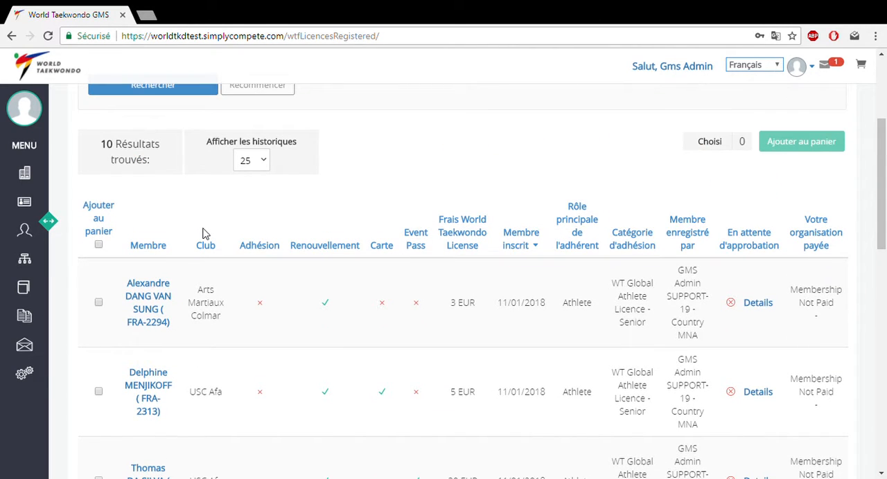
pyautogui.scroll(2, 205, 233)
pyautogui.scroll(-3, 204, 231)
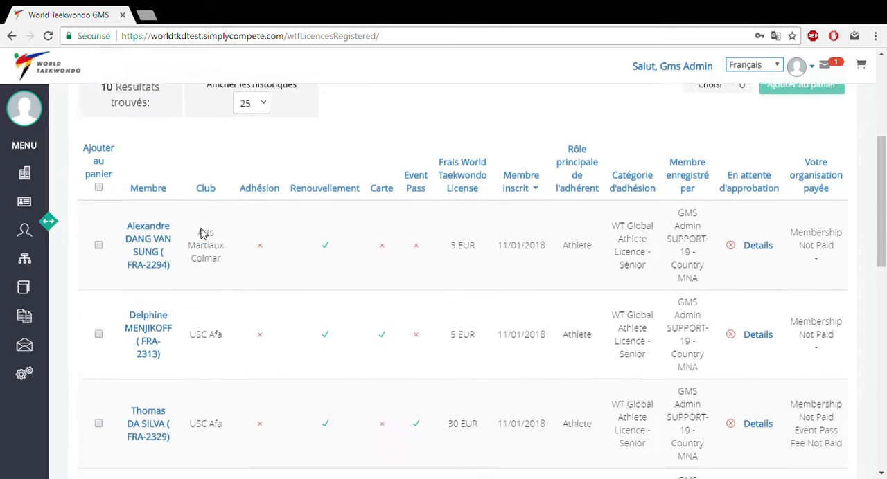
pyautogui.click(98, 238)
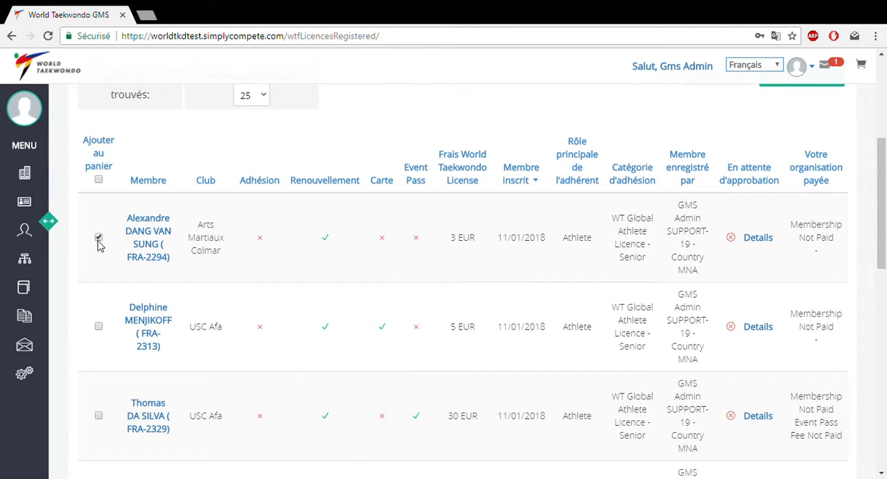
pyautogui.click(97, 330)
pyautogui.click(98, 417)
pyautogui.scroll(-2, 99, 417)
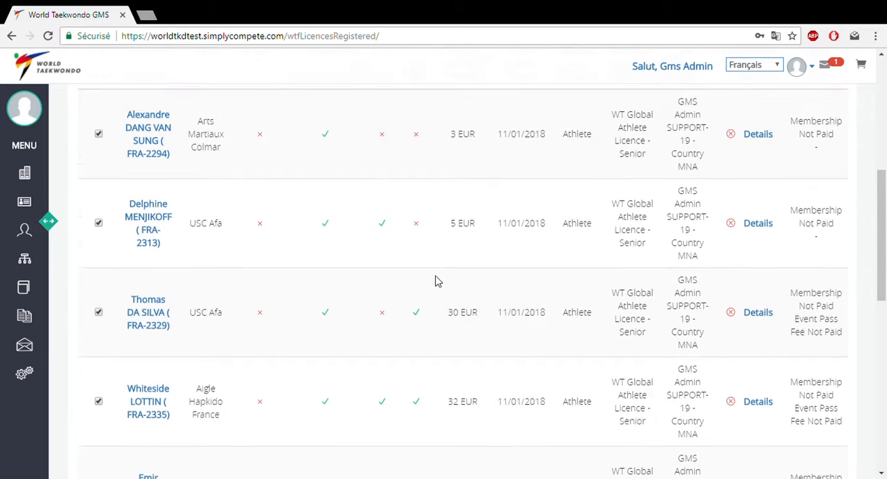
pyautogui.scroll(1, 437, 279)
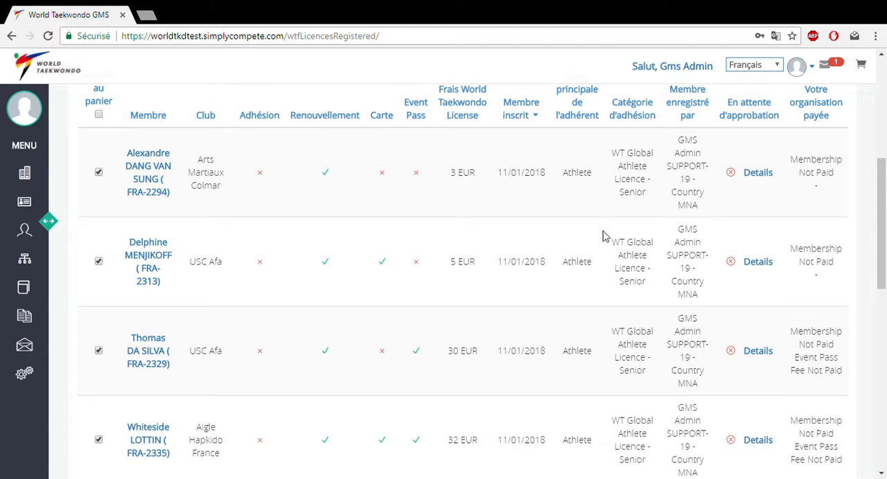
pyautogui.scroll(2, 600, 249)
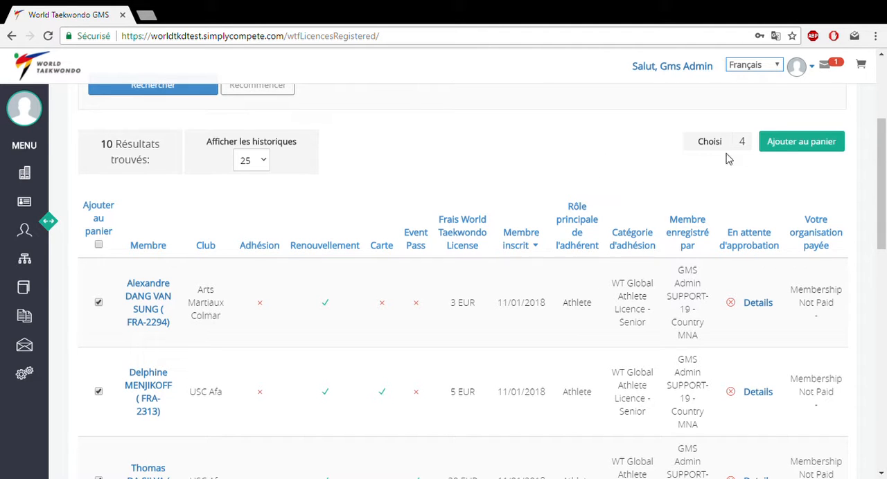
# - Add the four selected licences to the cart, check the cart's contents and continue to payment
pyautogui.click(776, 151)
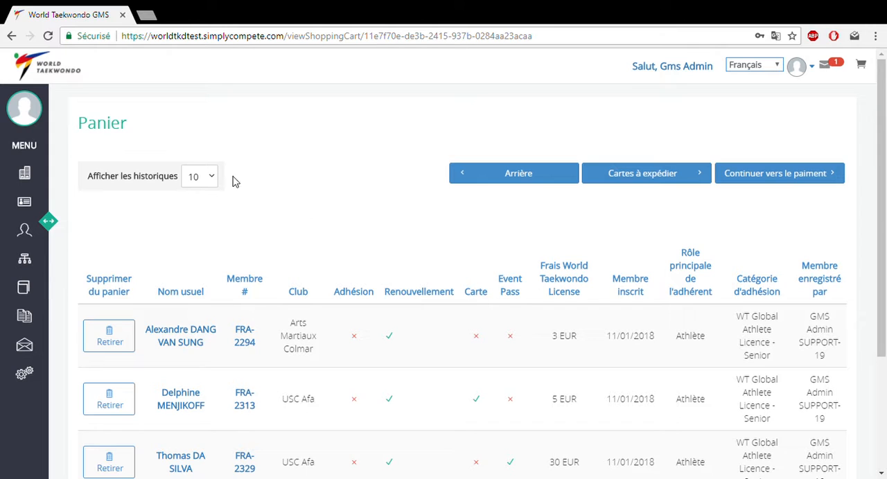
pyautogui.scroll(-1, 280, 233)
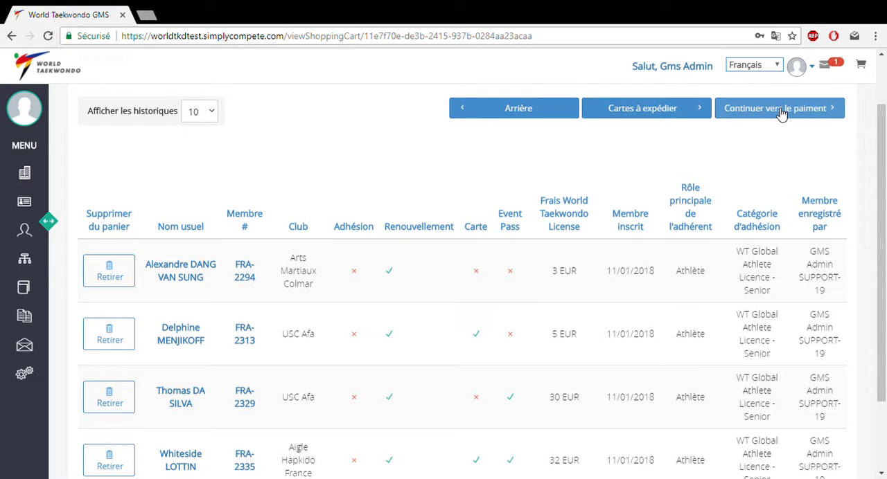
pyautogui.click(734, 111)
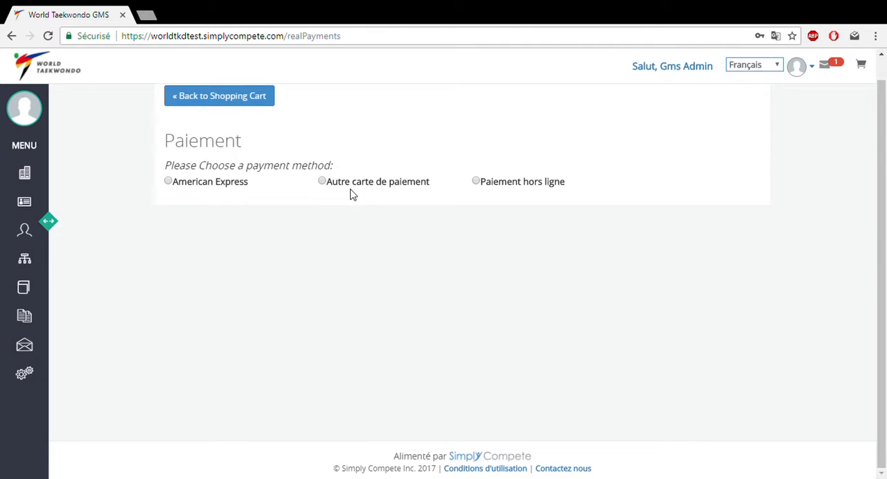
# - Choose offline payment (Paiement hors ligne), review the payment summary and submit the offline payment
pyautogui.click(476, 183)
pyautogui.scroll(-1, 475, 186)
pyautogui.scroll(-1, 447, 196)
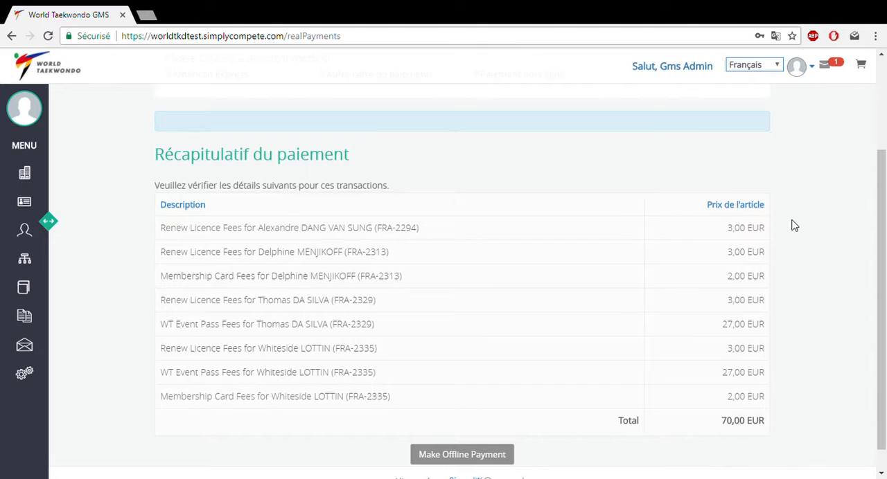
pyautogui.scroll(-1, 568, 252)
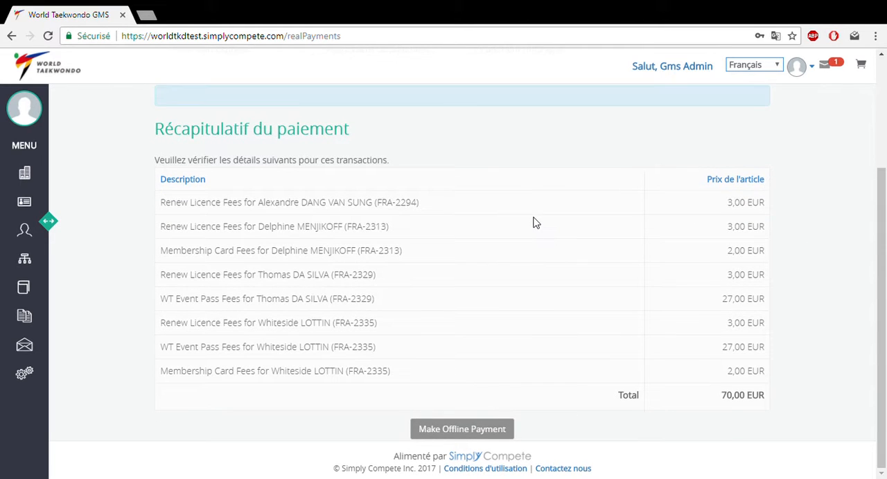
pyautogui.click(478, 432)
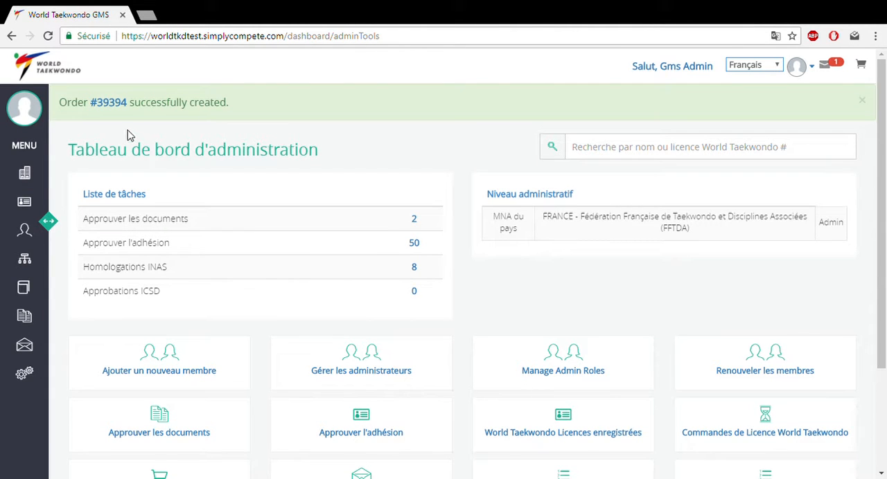
# - Open the newly created order and review its summary and the members' renewals, cards and event passes
pyautogui.click(122, 110)
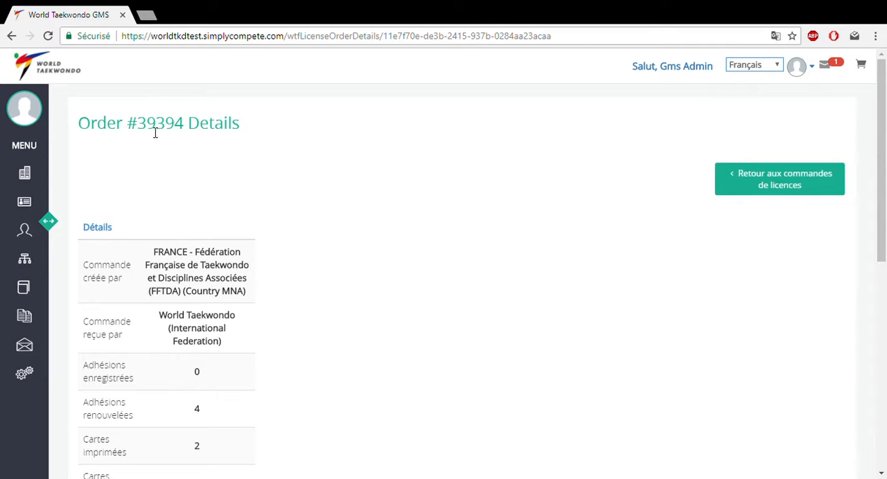
pyautogui.scroll(-2, 190, 176)
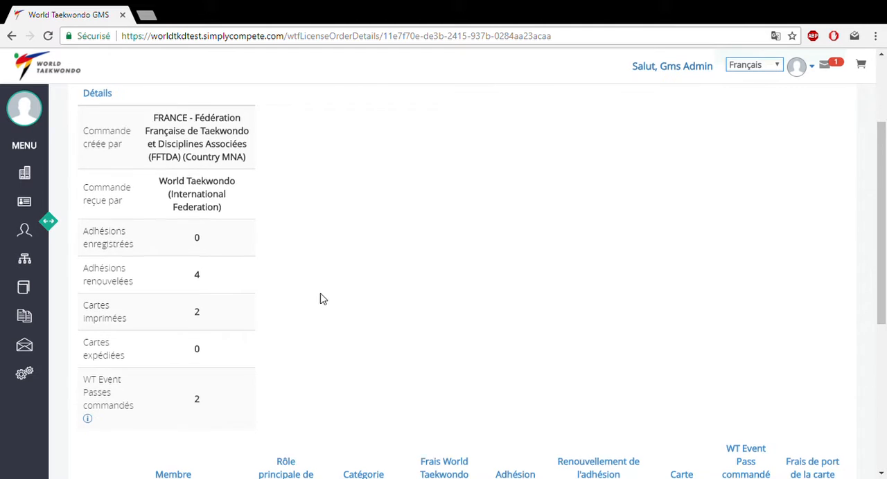
pyautogui.scroll(-2, 319, 298)
pyautogui.scroll(-3, 496, 222)
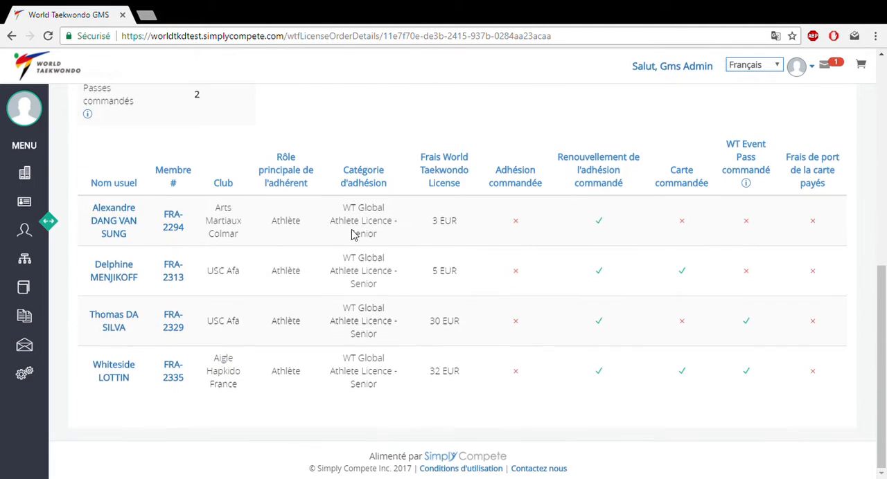
pyautogui.scroll(7, 573, 222)
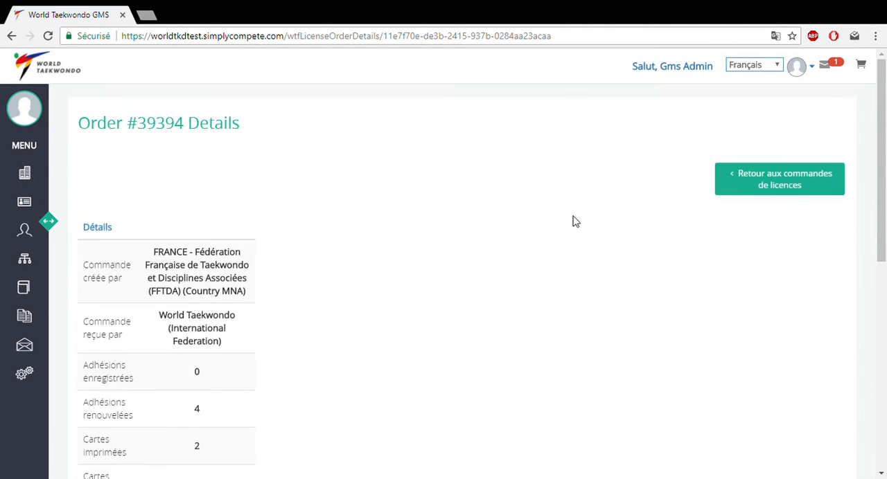
pyautogui.scroll(-3, 726, 156)
pyautogui.scroll(3, 720, 152)
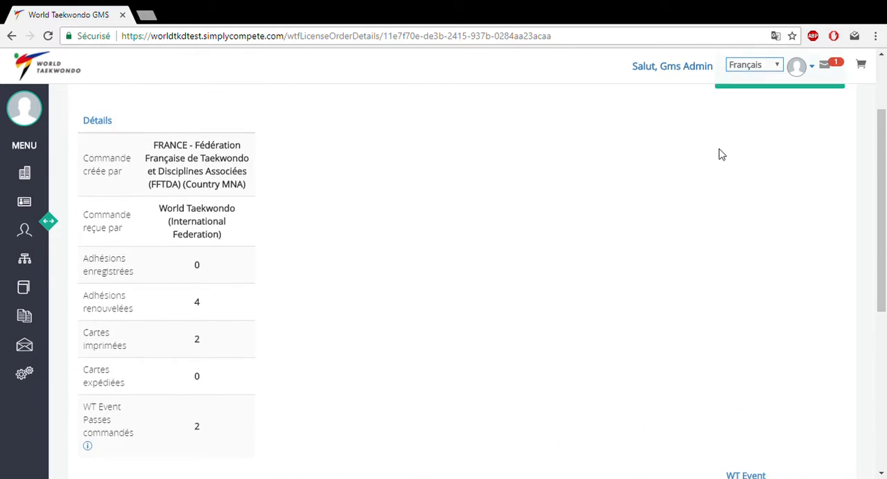
# - Return to the administration dashboard and open the most recent order from the World Taekwondo licence orders
pyautogui.click(809, 75)
pyautogui.click(803, 126)
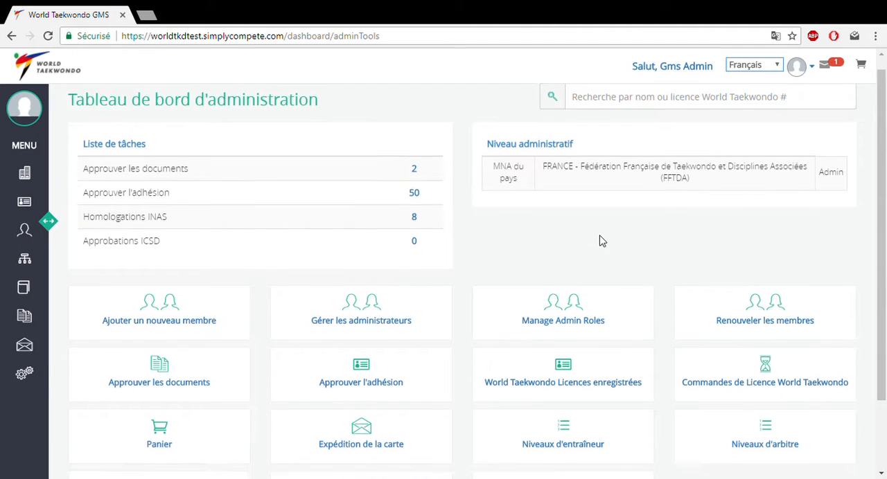
pyautogui.scroll(-1, 607, 237)
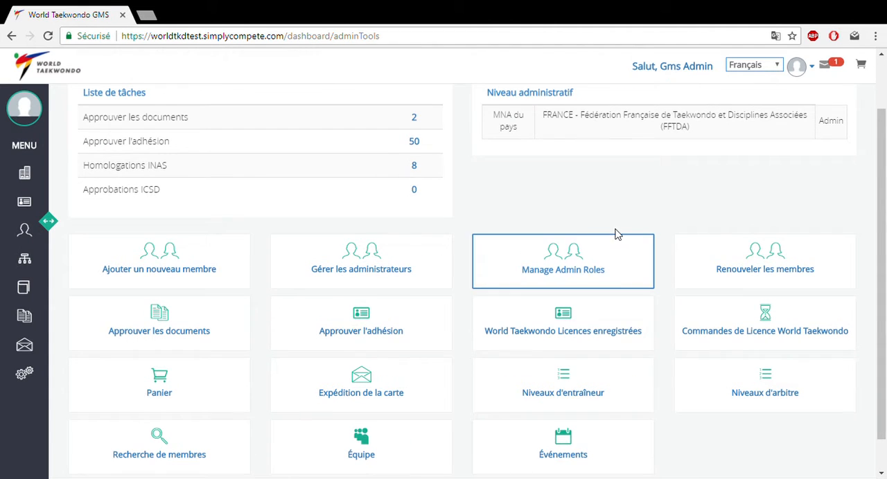
pyautogui.click(781, 328)
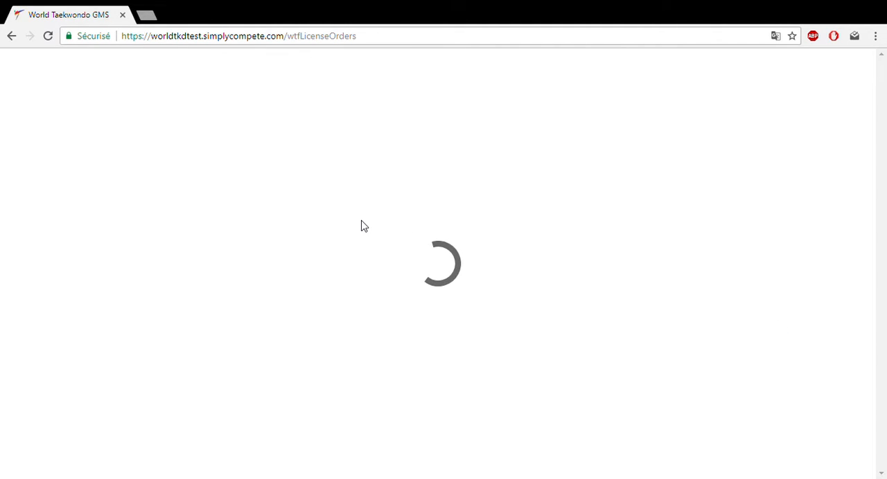
pyautogui.scroll(-5, 290, 237)
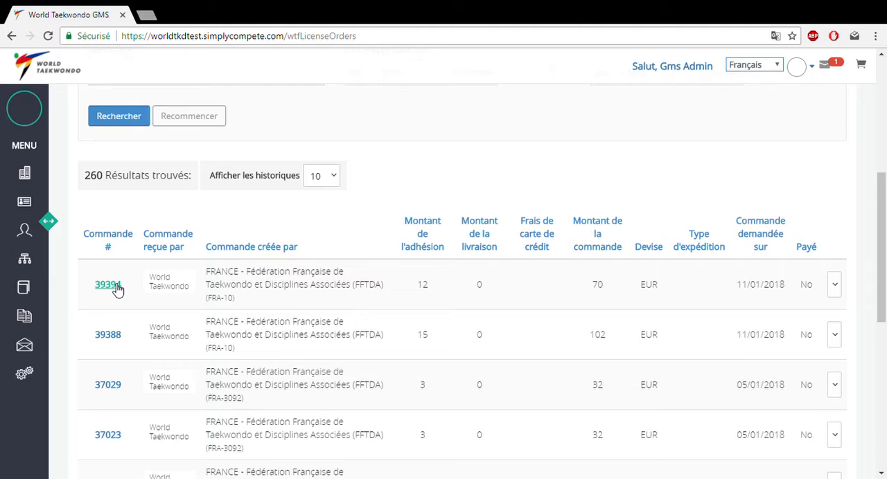
pyautogui.click(108, 286)
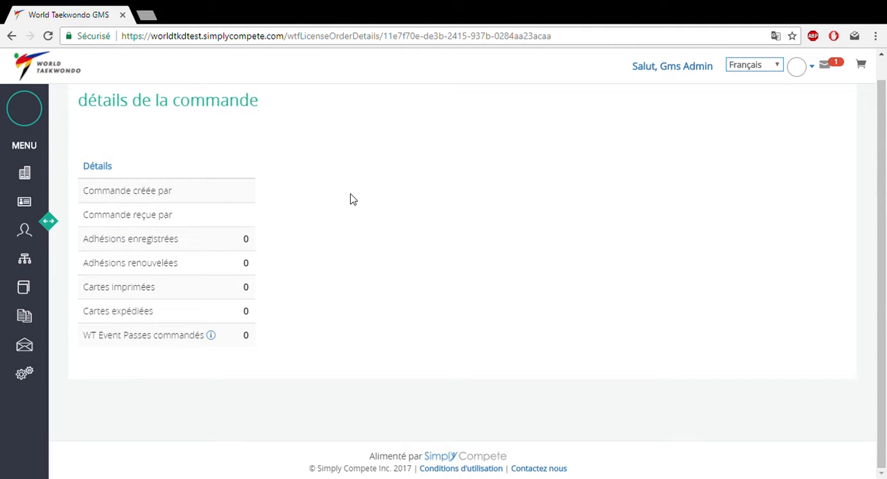
# - Check the order details page for missing data and reload it from its current address
pyautogui.scroll(1, 350, 200)
pyautogui.scroll(-1, 339, 201)
pyautogui.scroll(1, 352, 197)
pyautogui.scroll(-1, 346, 194)
pyautogui.scroll(1, 339, 312)
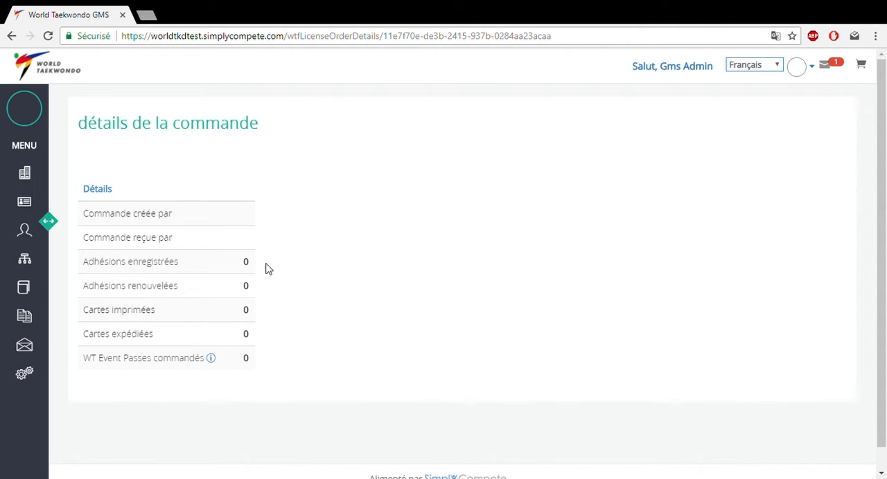
pyautogui.click(370, 36)
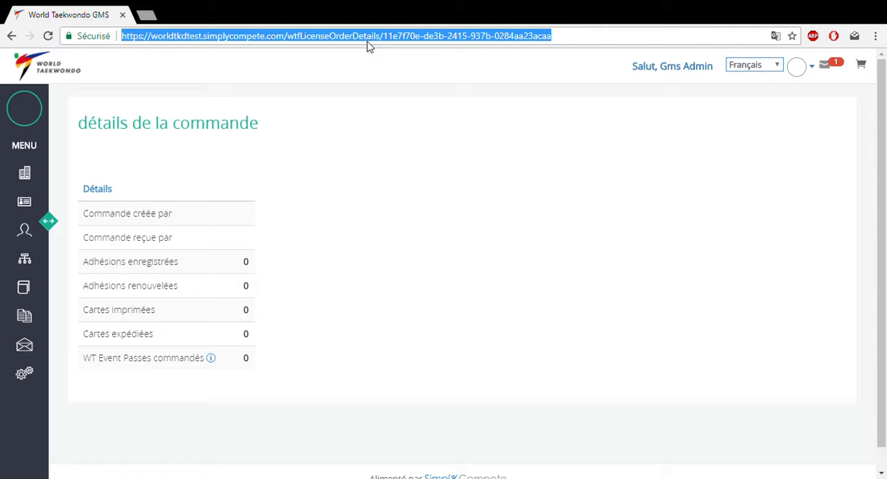
pyautogui.press('Return')
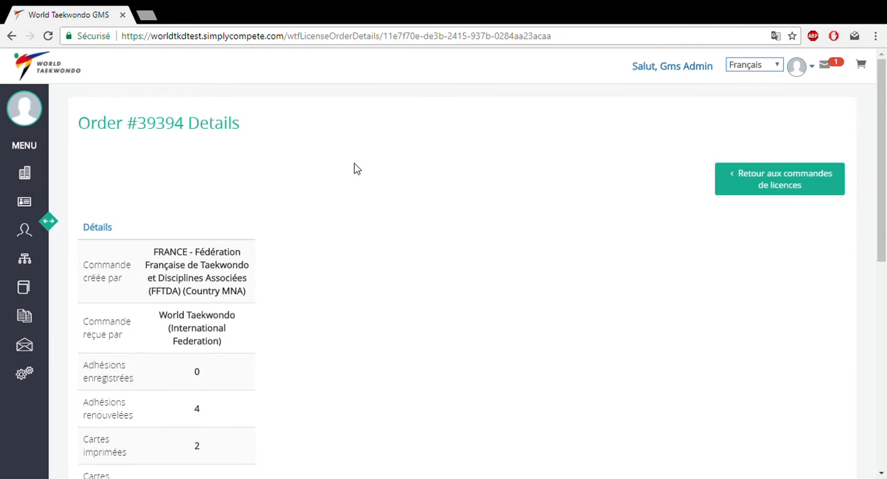
# - Examine the reloaded order's summary of renewals, cards and event passes, and its list of members
pyautogui.scroll(-2, 325, 201)
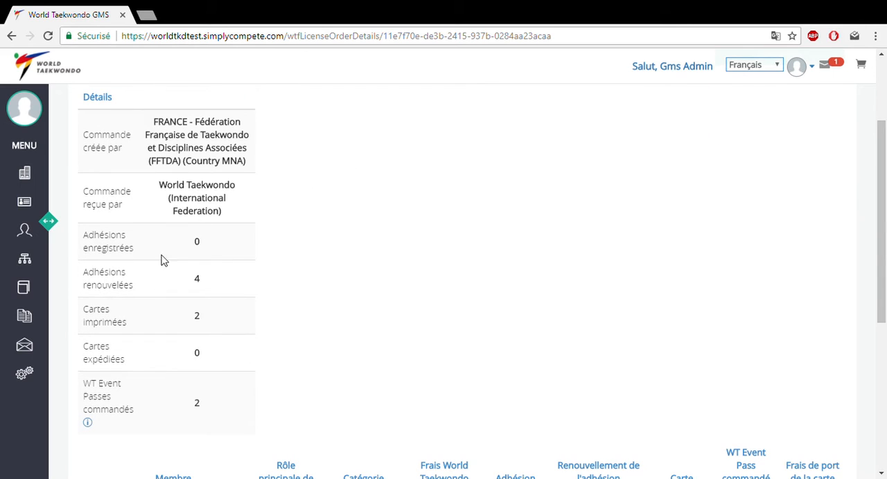
pyautogui.scroll(1, 219, 236)
pyautogui.scroll(-1, 219, 235)
pyautogui.scroll(-1, 557, 223)
pyautogui.scroll(-1, 559, 224)
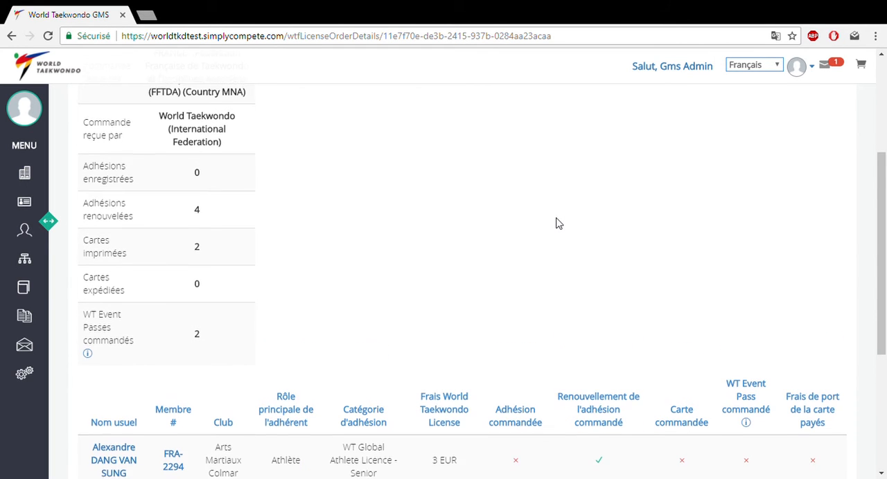
pyautogui.scroll(-1, 559, 223)
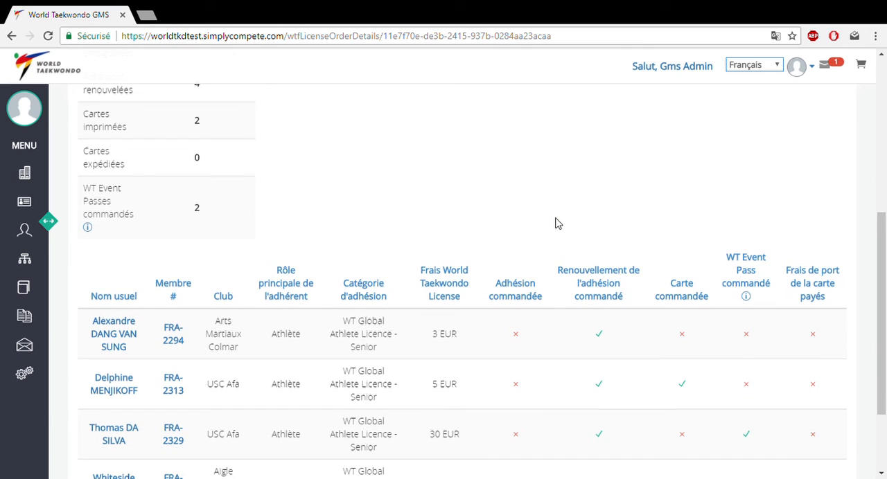